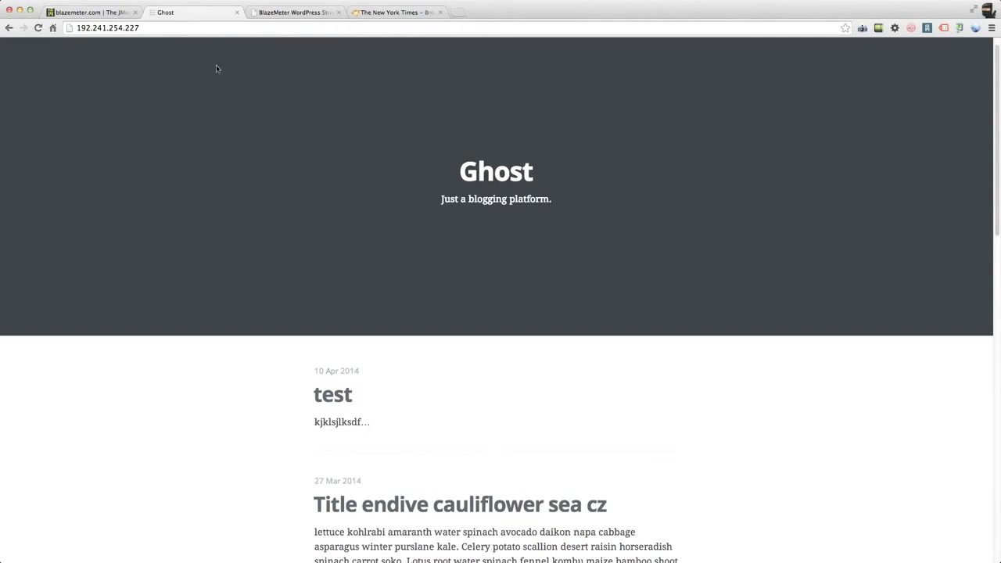
Look over the BlazeMeter WordPress Stress Test page and scroll through the New York Times test page.
click(292, 14)
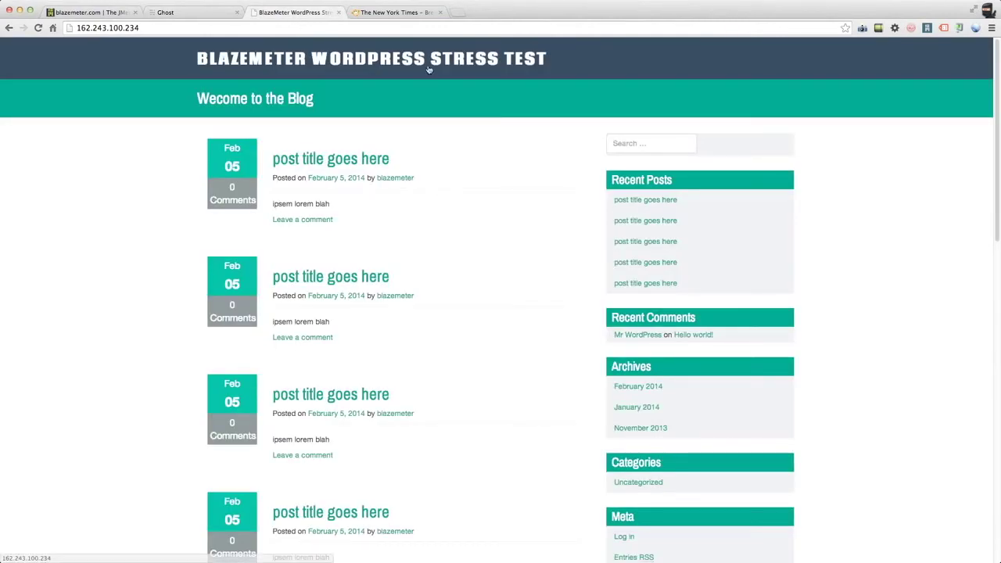
click(387, 14)
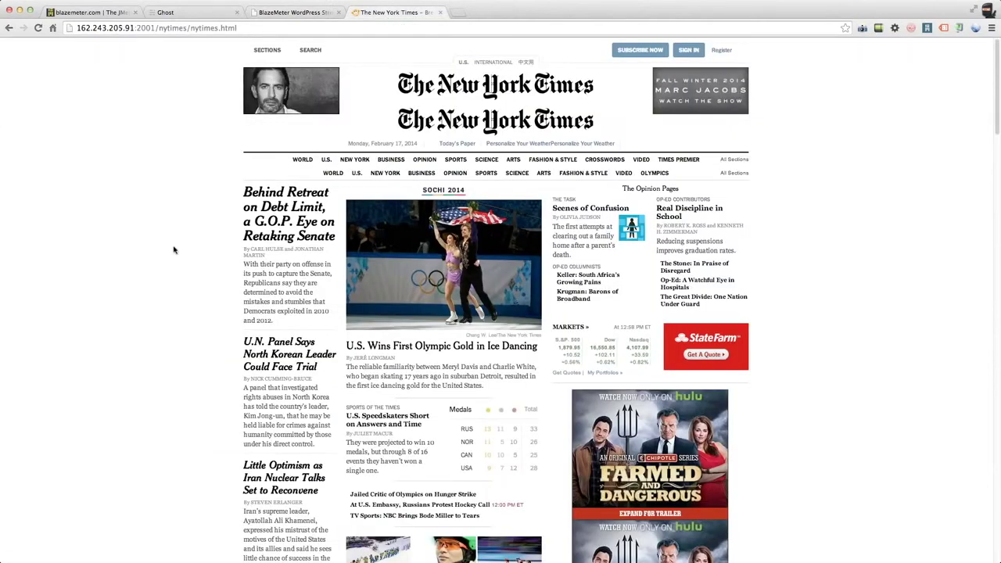
scroll(173, 249, down, 5)
scroll(174, 249, up, 5)
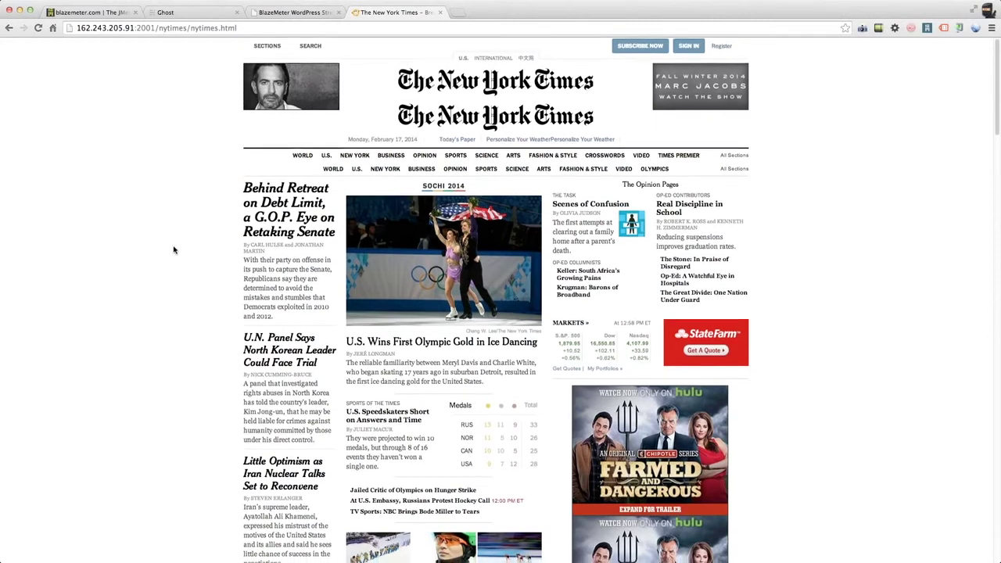
scroll(174, 249, down, 7)
scroll(174, 250, down, 15)
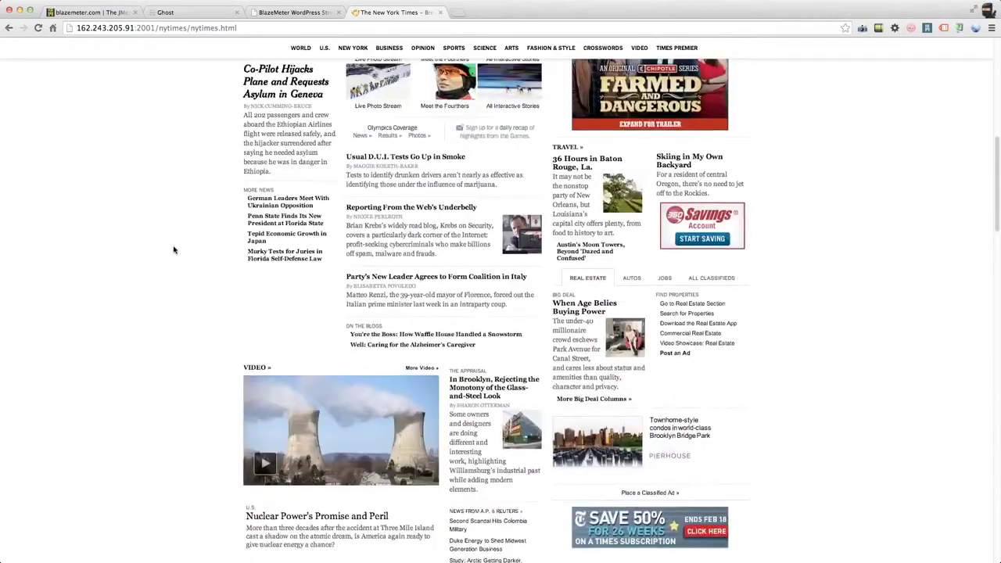
scroll(173, 249, down, 18)
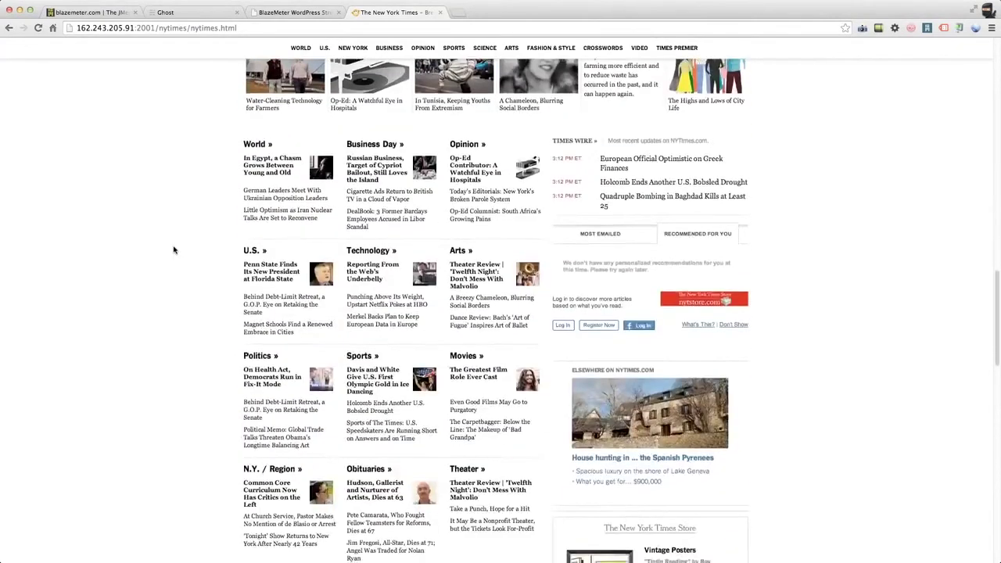
scroll(173, 249, up, 20)
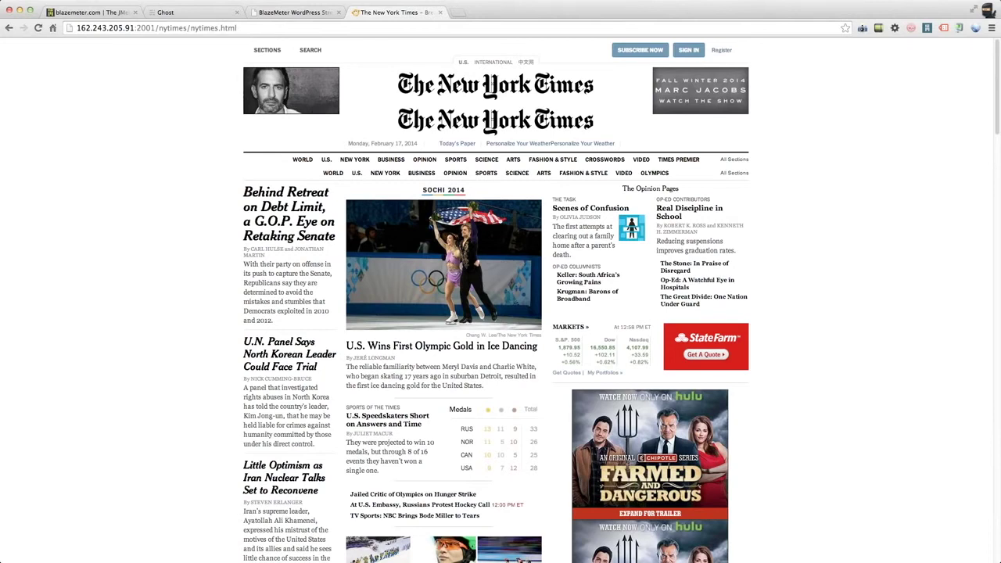
Switch to JMeter and reposition and enlarge its window over the browser.
drag(530, 562, 532, 28)
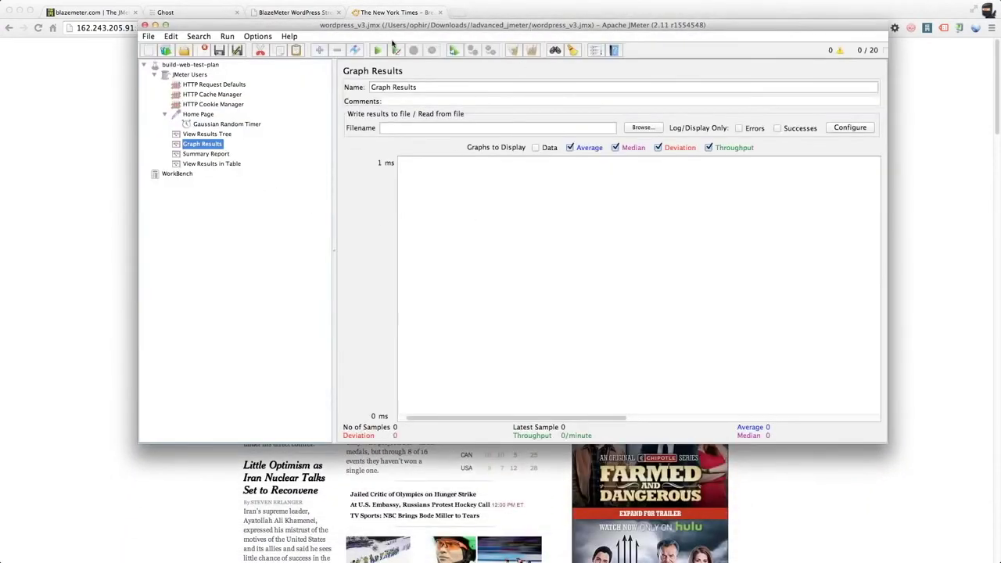
drag(383, 28, 340, 31)
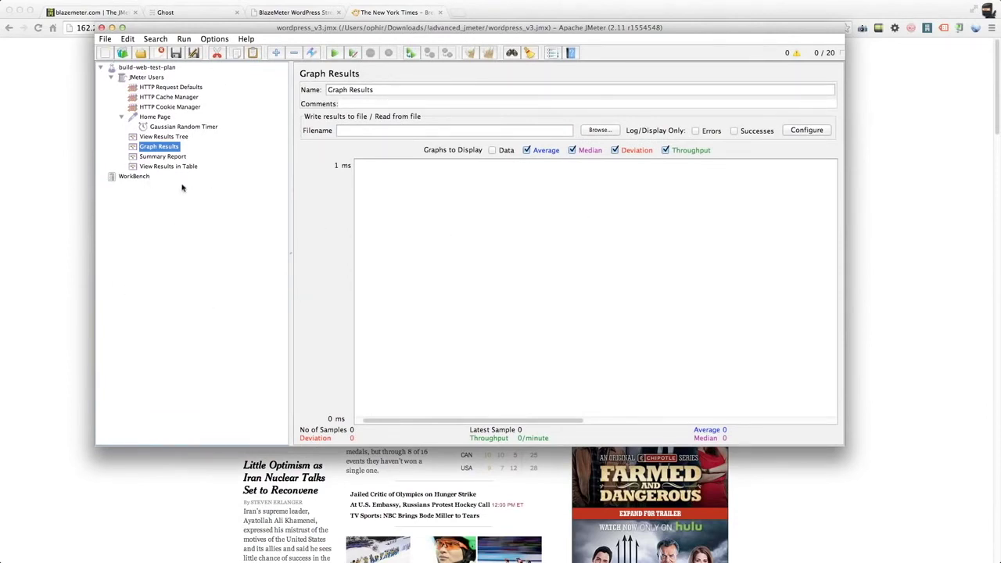
drag(843, 441, 917, 496)
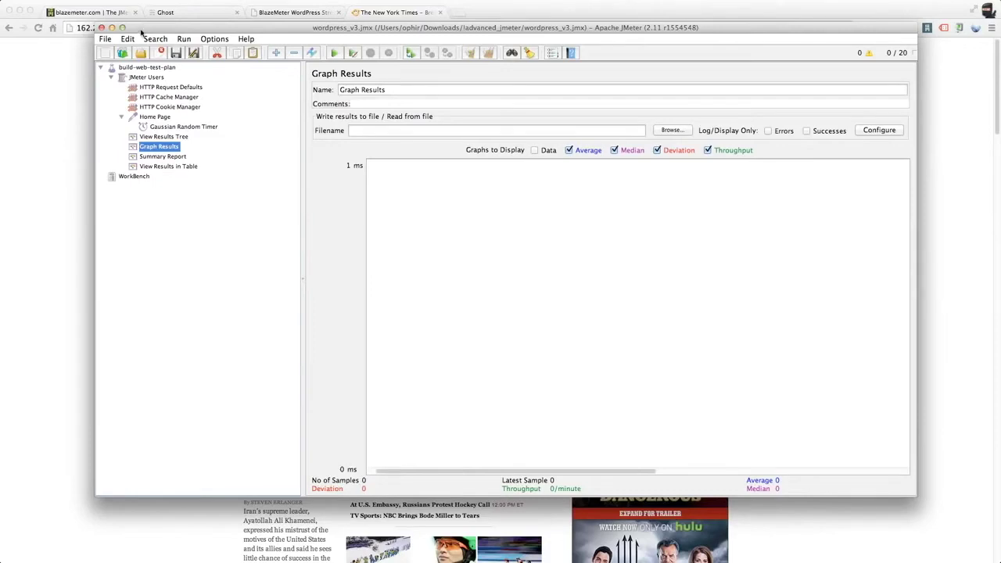
drag(141, 33, 149, 65)
click(71, 81)
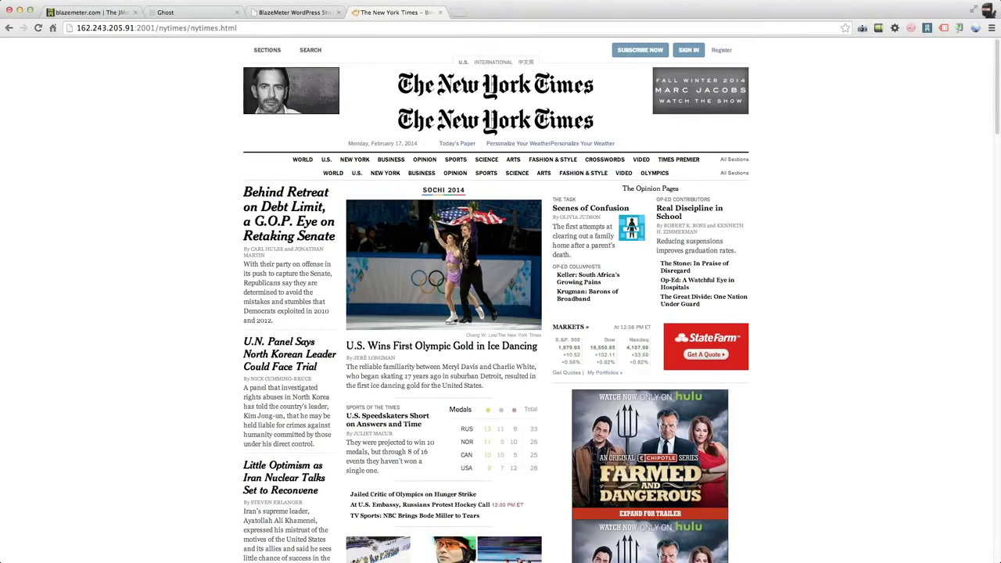
key(super+Tab)
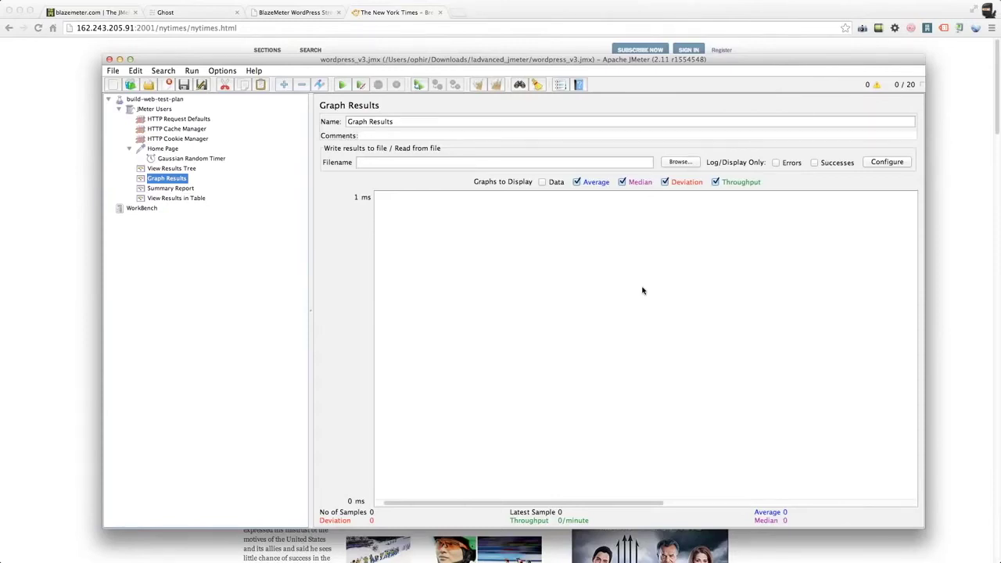
Try to open nytimes_v3.jmx from the recently used test plans.
click(114, 71)
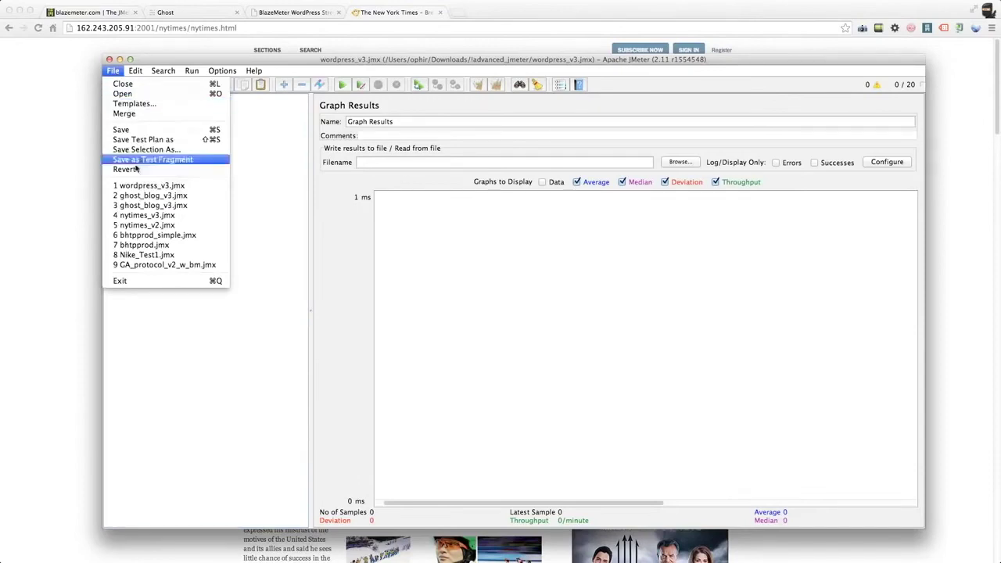
click(153, 223)
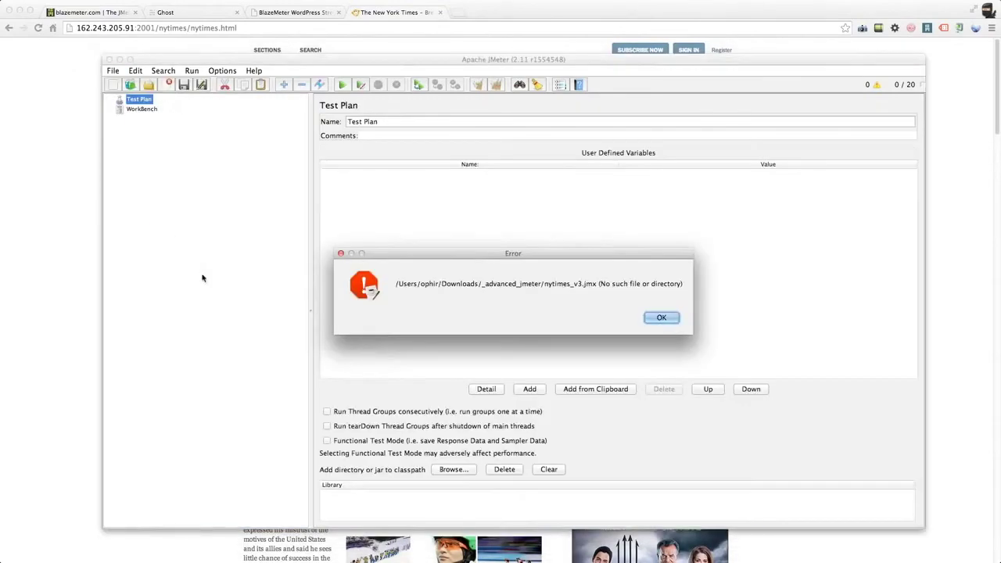
click(668, 318)
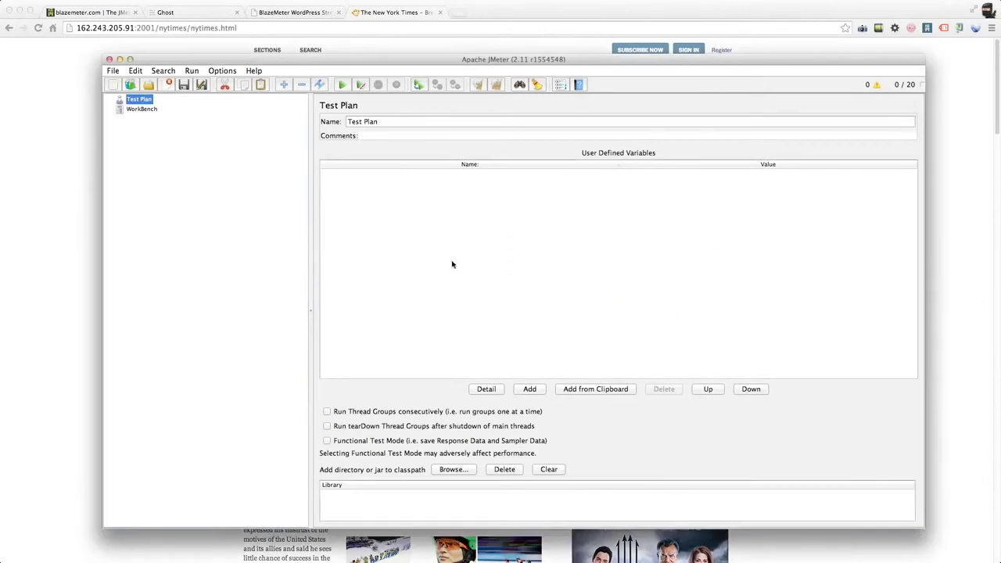
Open nytimes_v3.jmx from the !advanced_jmeter folder and expand its JMeter Users and Home Page elements.
click(112, 71)
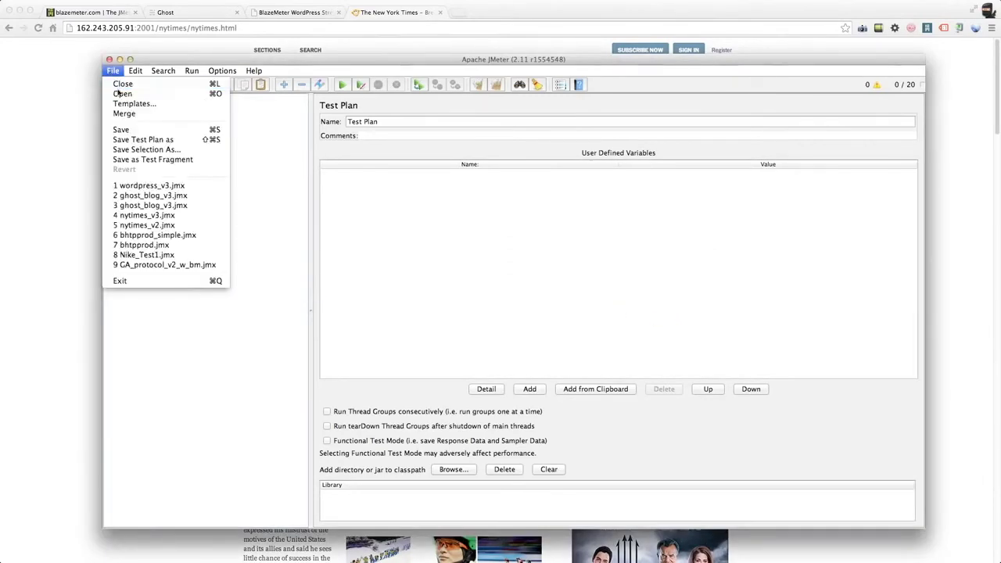
click(122, 93)
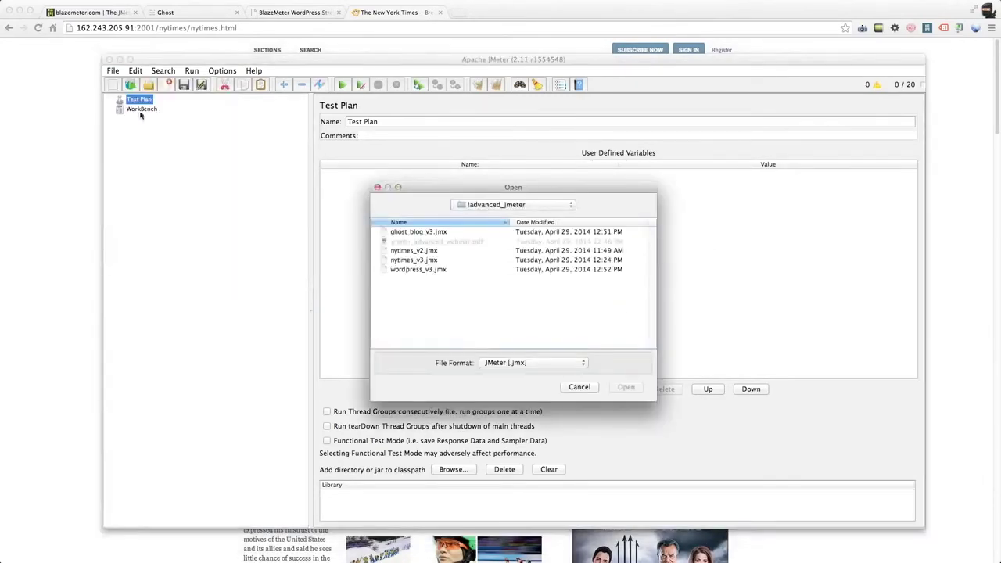
double_click(416, 260)
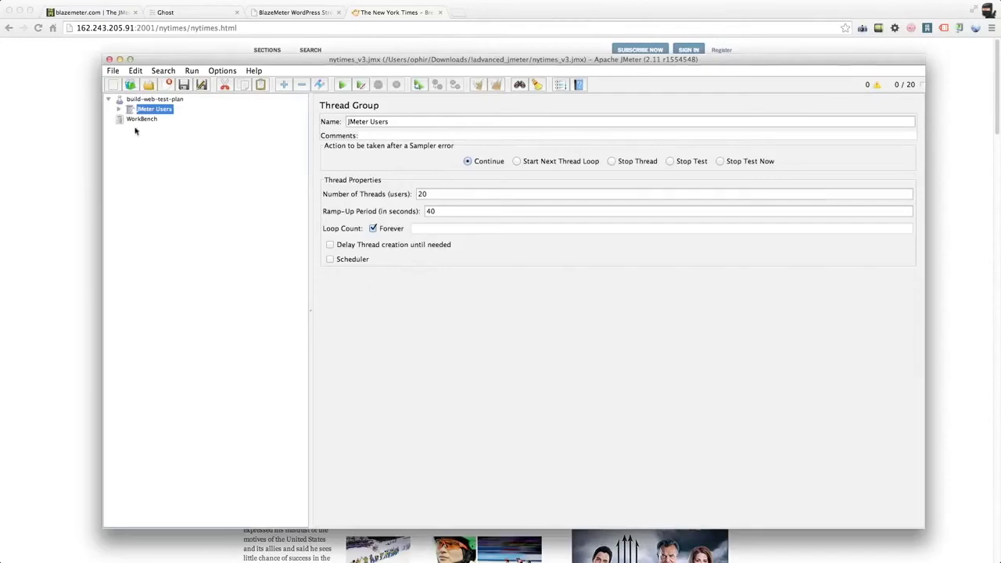
click(119, 109)
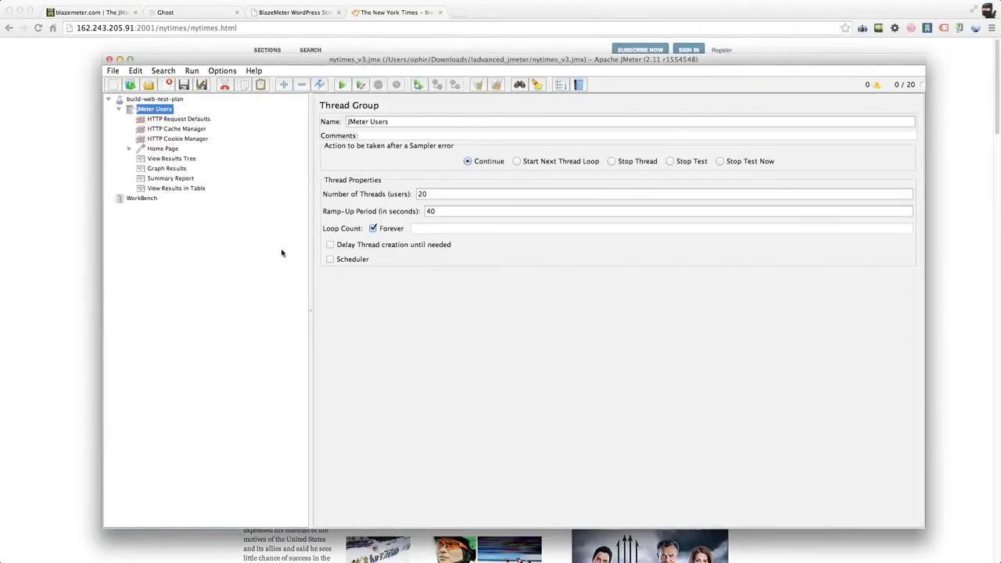
click(129, 148)
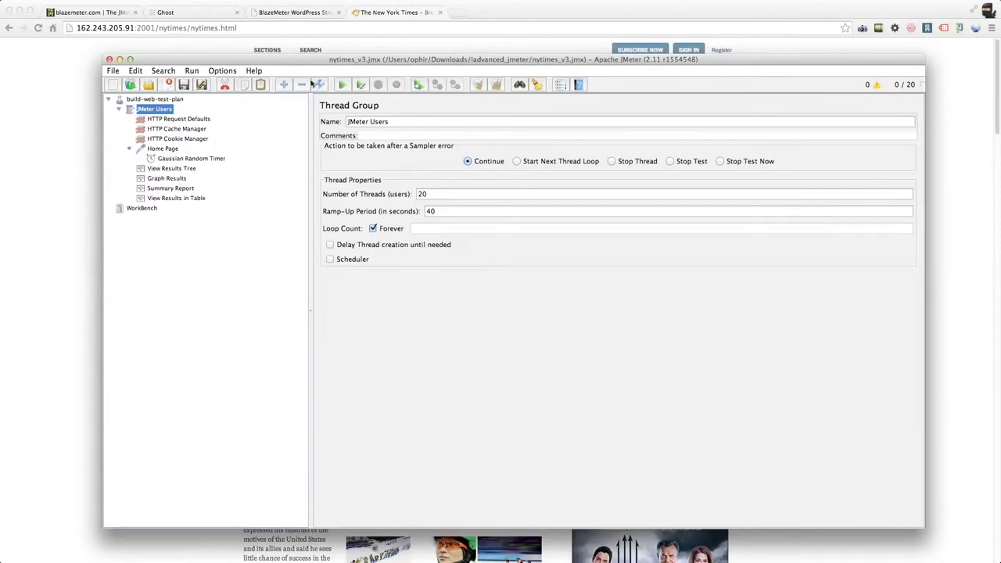
mouse_move(303, 70)
mouse_down()
mouse_move(292, 232)
mouse_move(292, 70)
mouse_move(300, 80)
mouse_up()
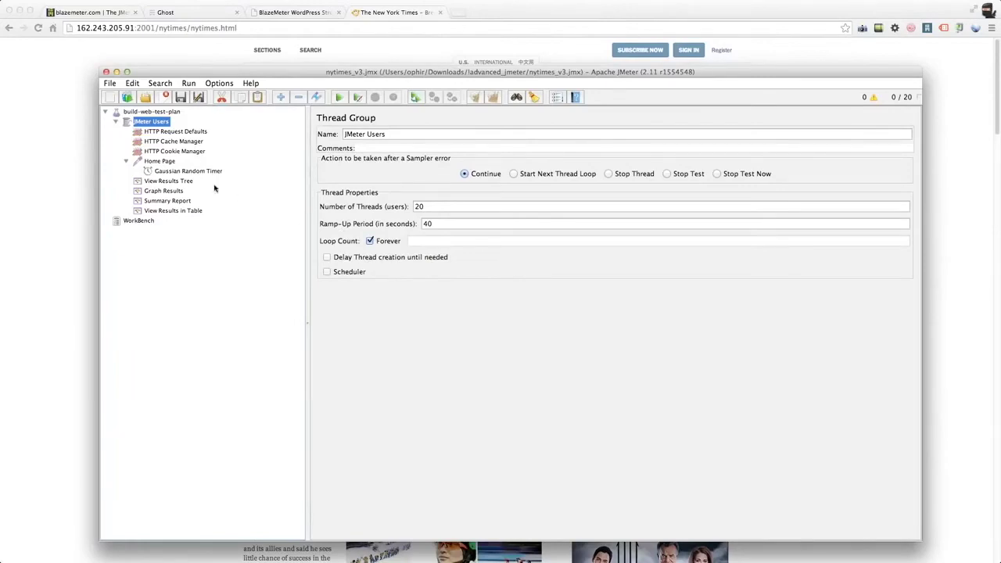
Inspect the Home Page HTTP request's server, path and embedded resource settings.
click(162, 161)
click(163, 171)
click(160, 161)
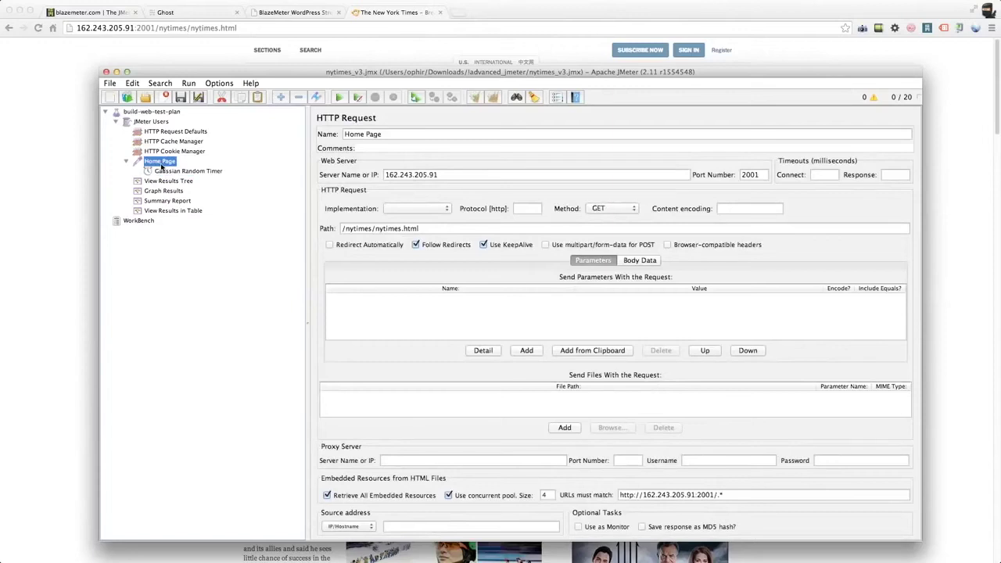
Add an HTTP Request sampler to the JMeter Users thread group and place it directly after the Home Page request.
click(150, 122)
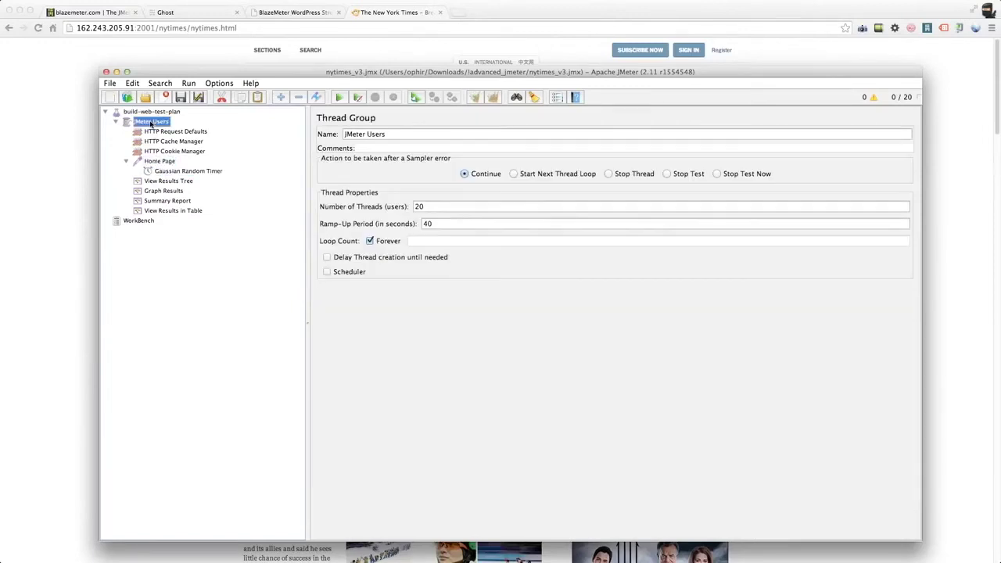
right_click(151, 122)
mouse_move(168, 129)
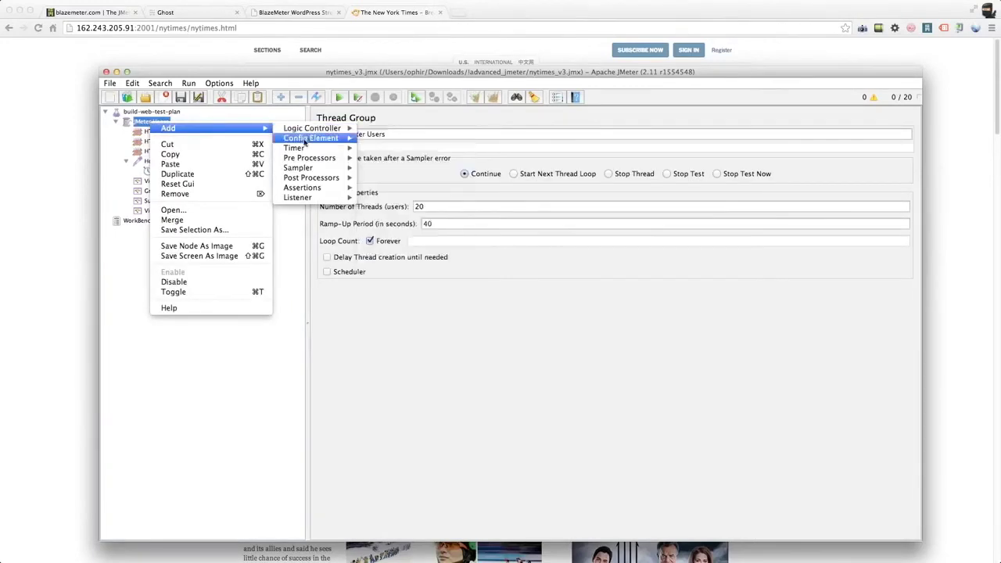
mouse_move(312, 168)
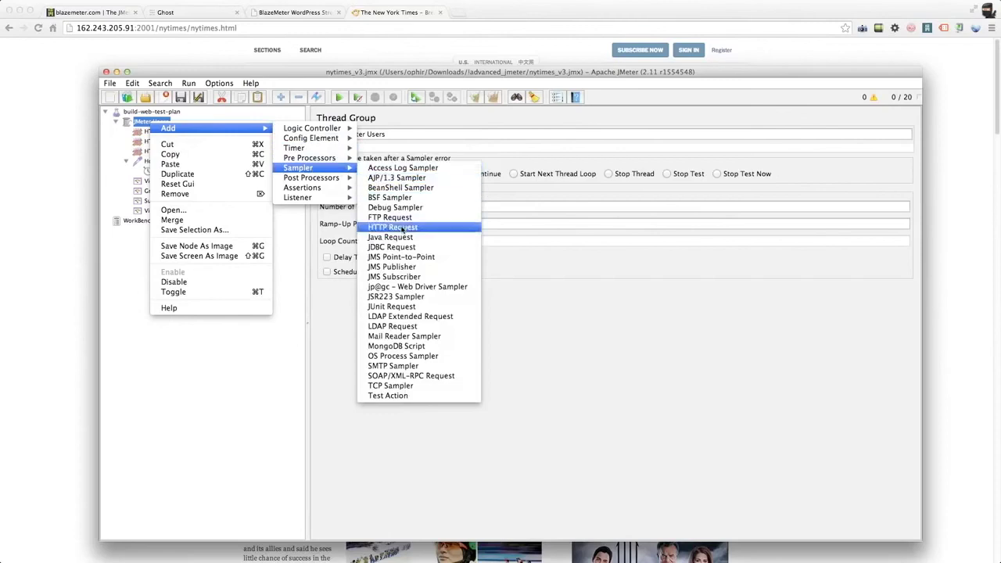
click(402, 229)
drag(169, 224, 162, 177)
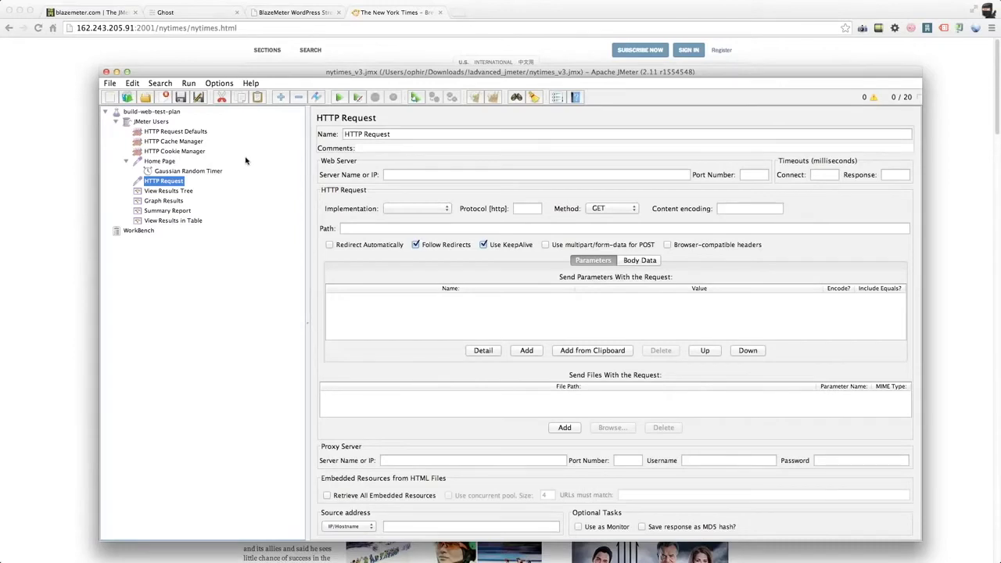
Look through the listeners and config elements that can be added to the JMeter Users thread group.
right_click(158, 124)
click(158, 123)
right_click(160, 125)
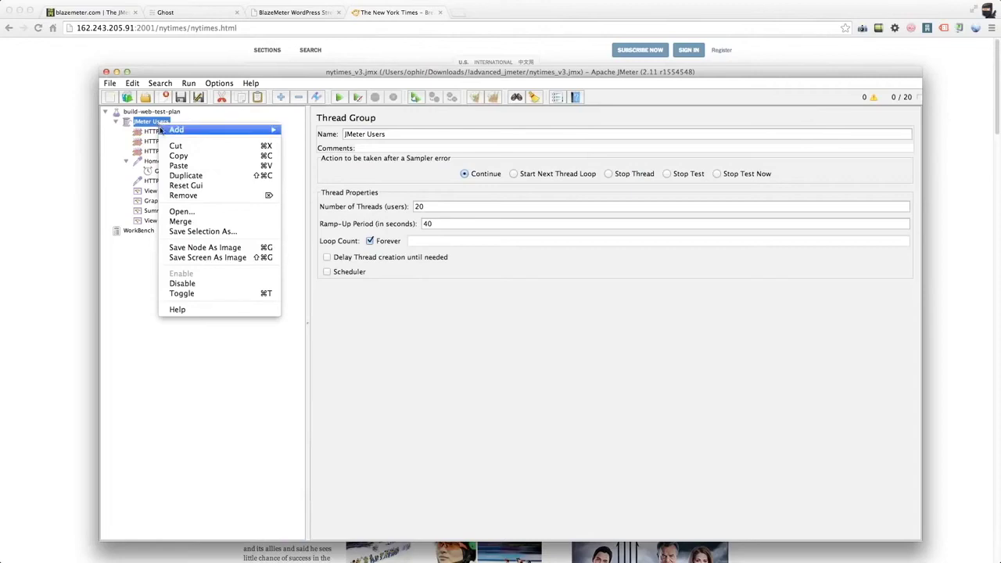
mouse_move(174, 129)
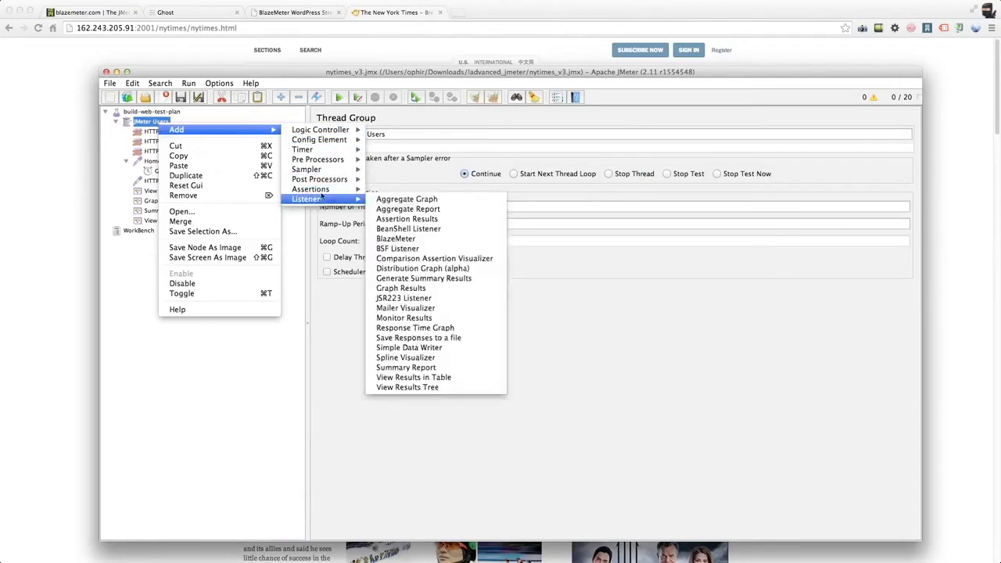
mouse_move(315, 132)
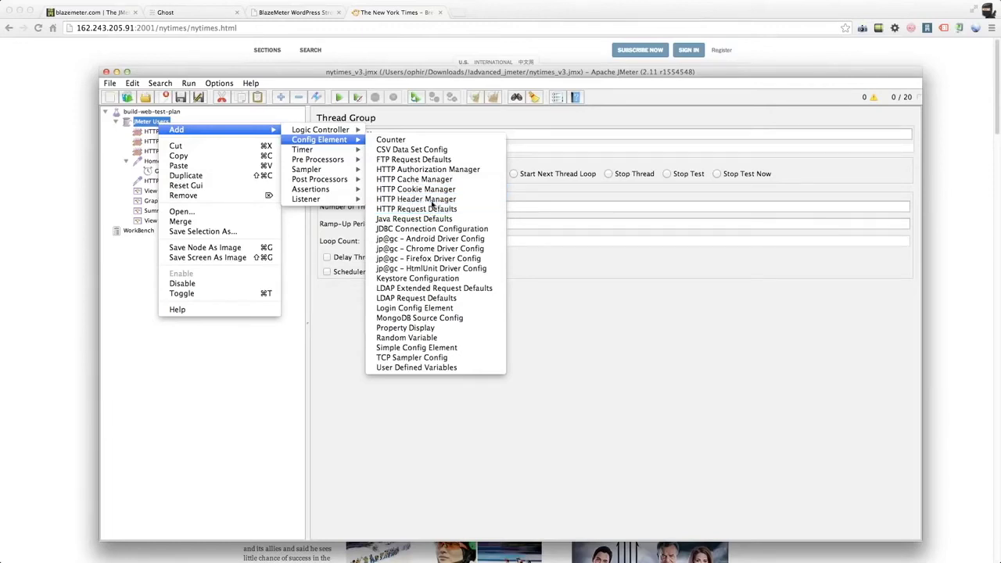
click(139, 365)
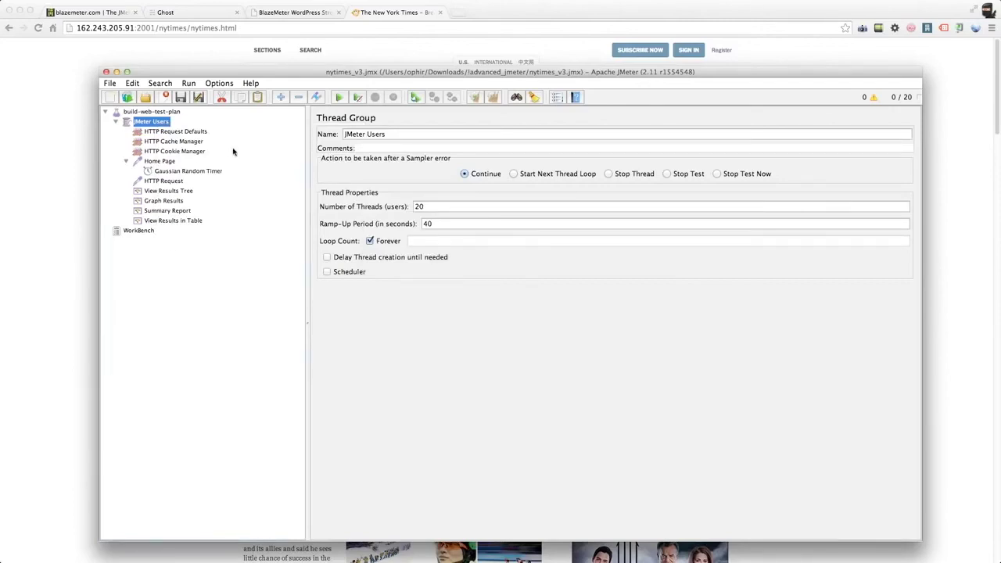
Review the HTTP Cookie Manager and HTTP Cache Manager settings, and switch off clearing the cache each iteration.
click(180, 143)
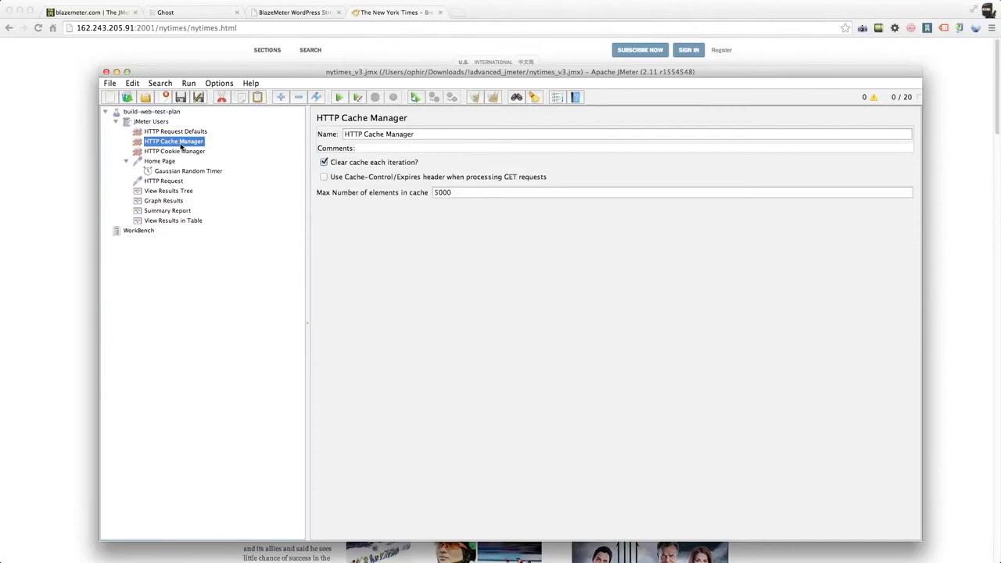
click(184, 151)
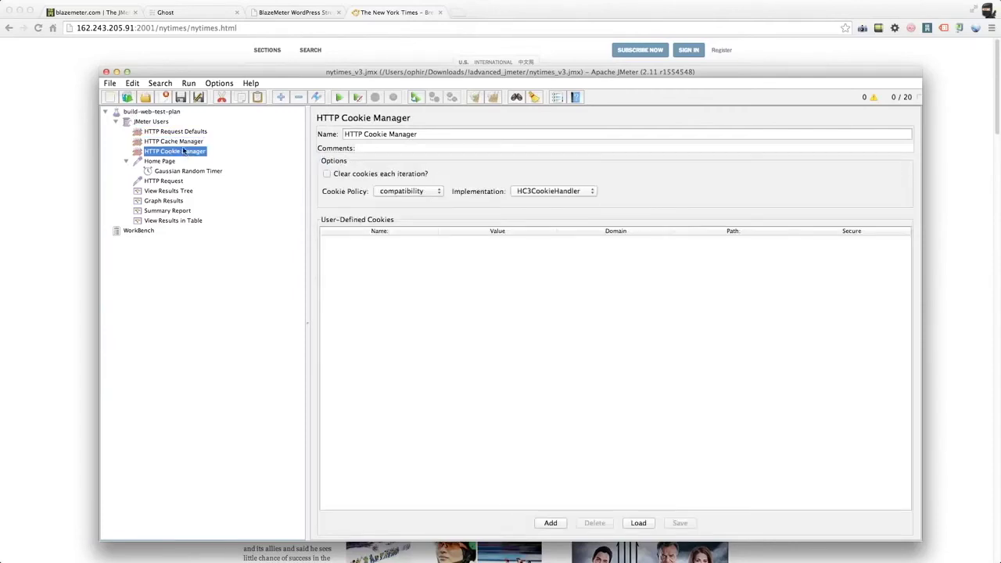
click(183, 143)
click(187, 154)
click(185, 143)
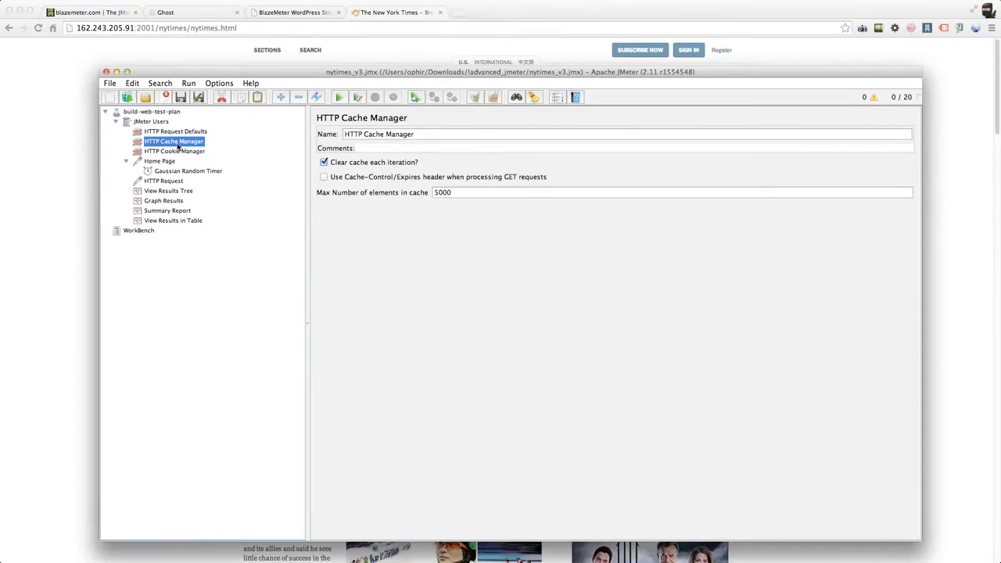
click(323, 162)
Try a loop count of 10 for the JMeter Users thread group and restore it to Forever.
click(157, 122)
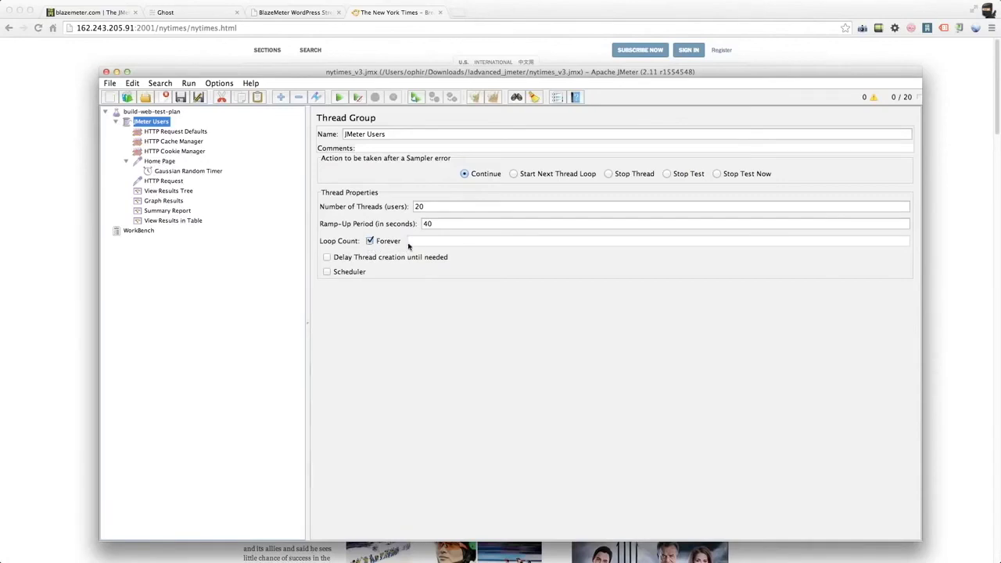
click(370, 241)
text(10)
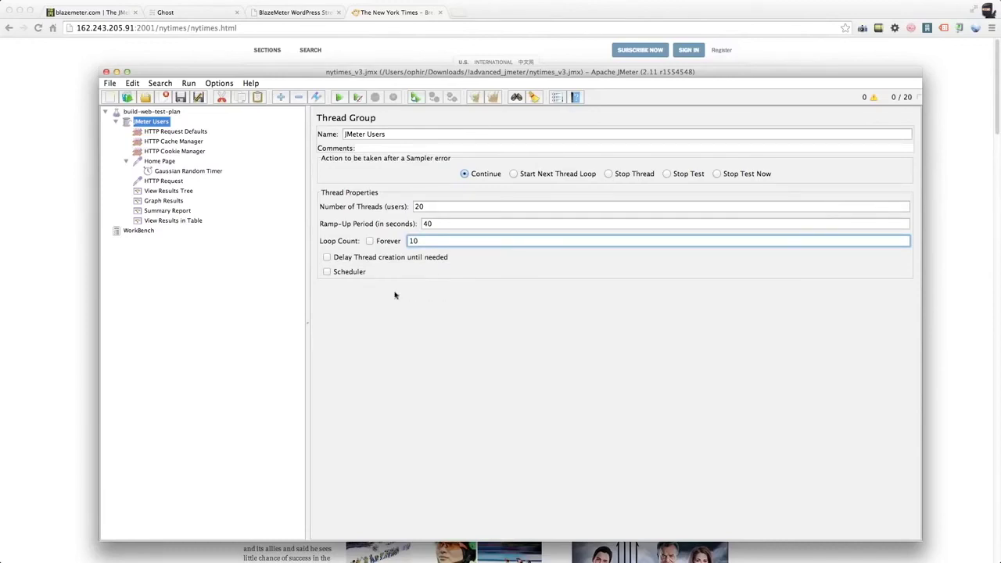
click(370, 242)
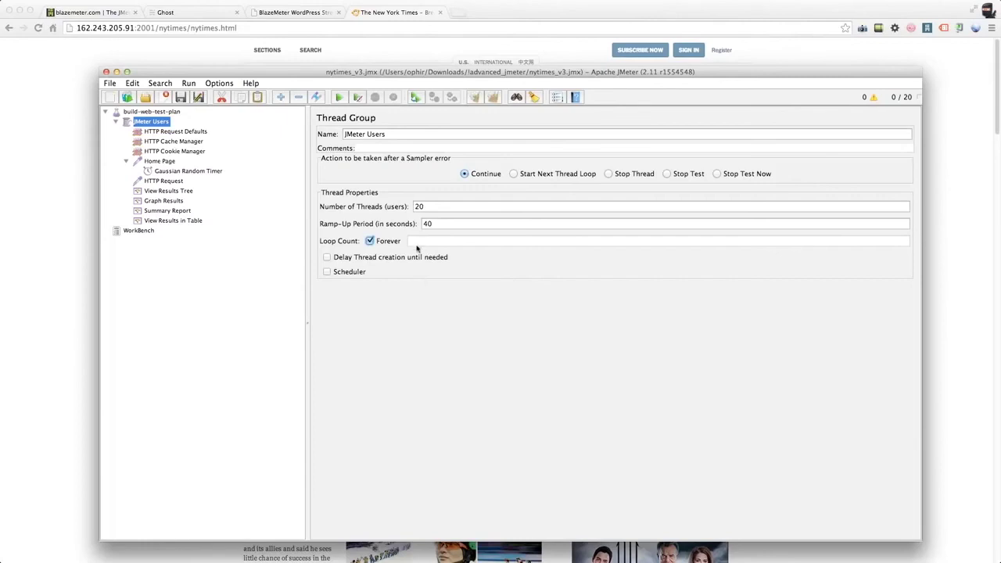
Look through the View Results Tree, Graph Results, Summary Report and View Results in Table listeners.
click(168, 192)
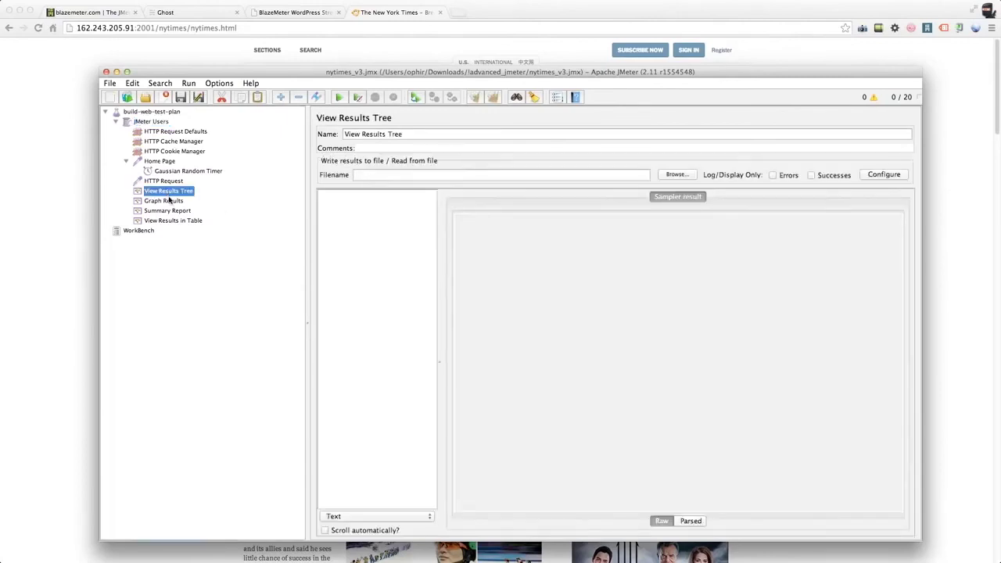
click(164, 201)
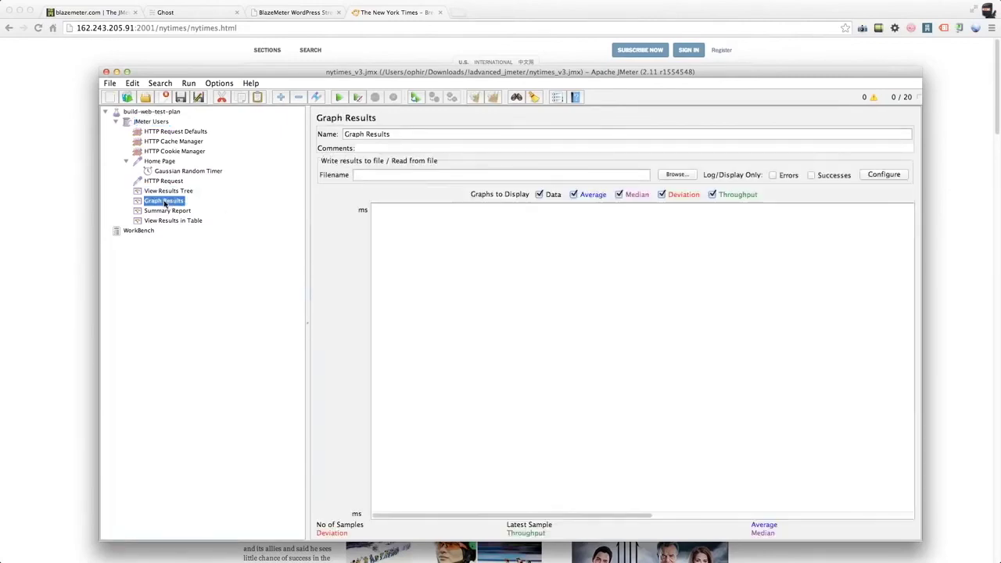
click(167, 211)
click(166, 222)
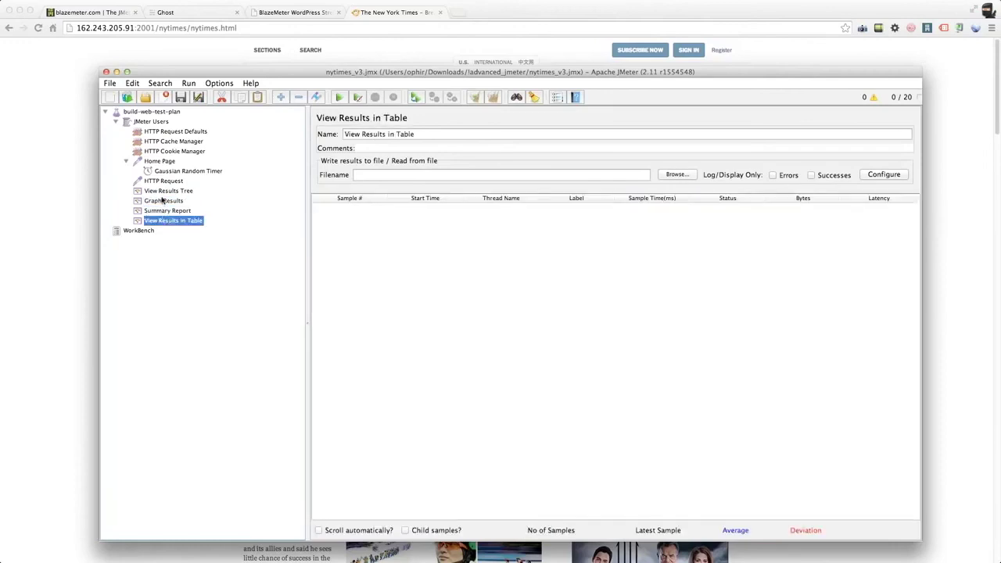
Run the test while watching the View Results Tree, stop it, and examine the sampler result of one error entry.
click(165, 192)
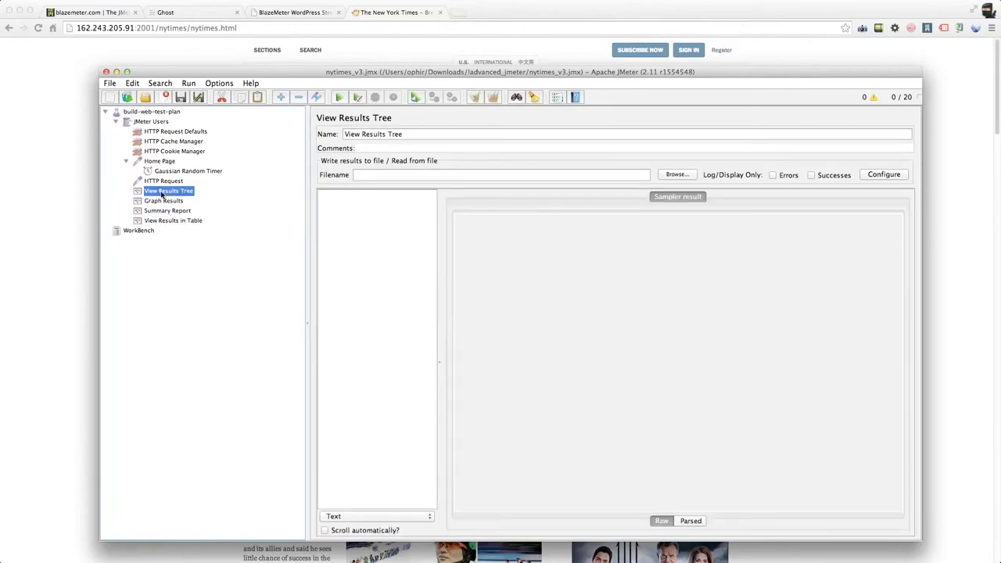
click(339, 97)
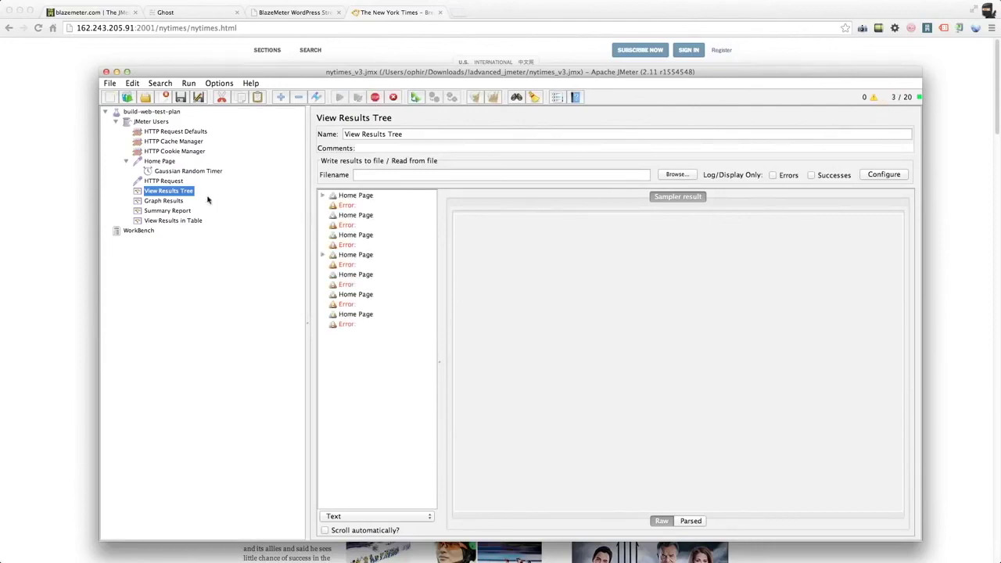
click(374, 97)
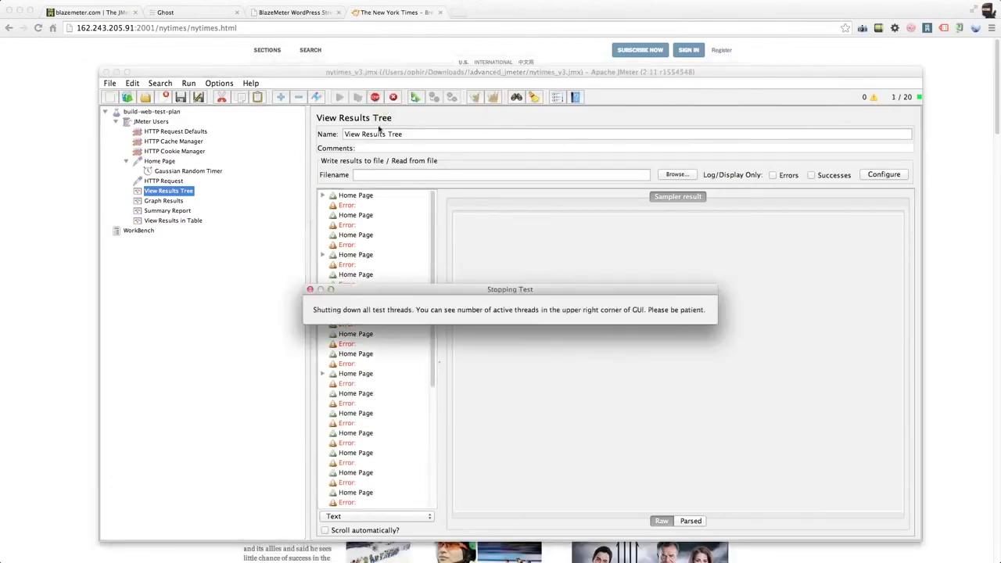
click(347, 286)
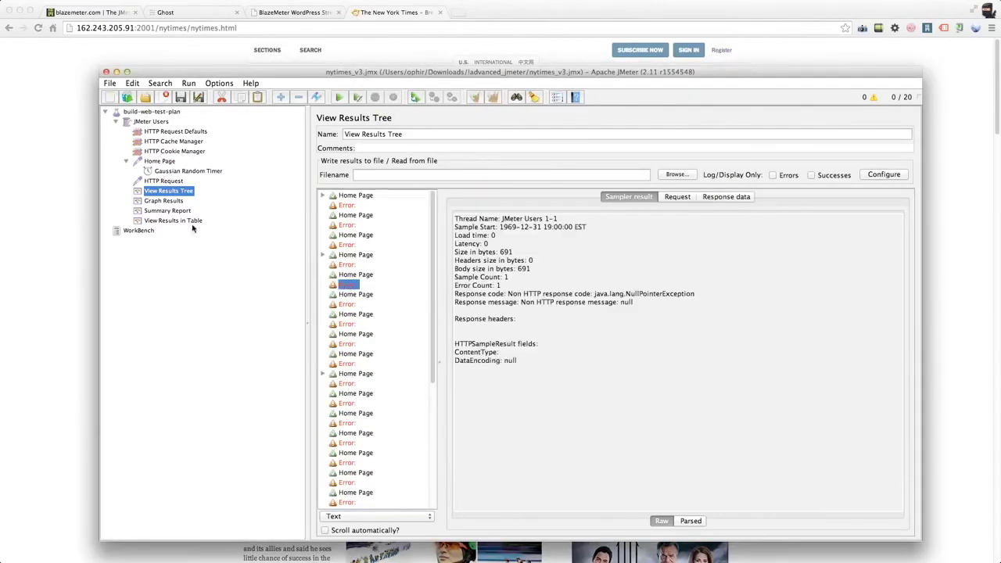
Remove the blank HTTP Request sampler from the JMeter Users thread group.
click(167, 183)
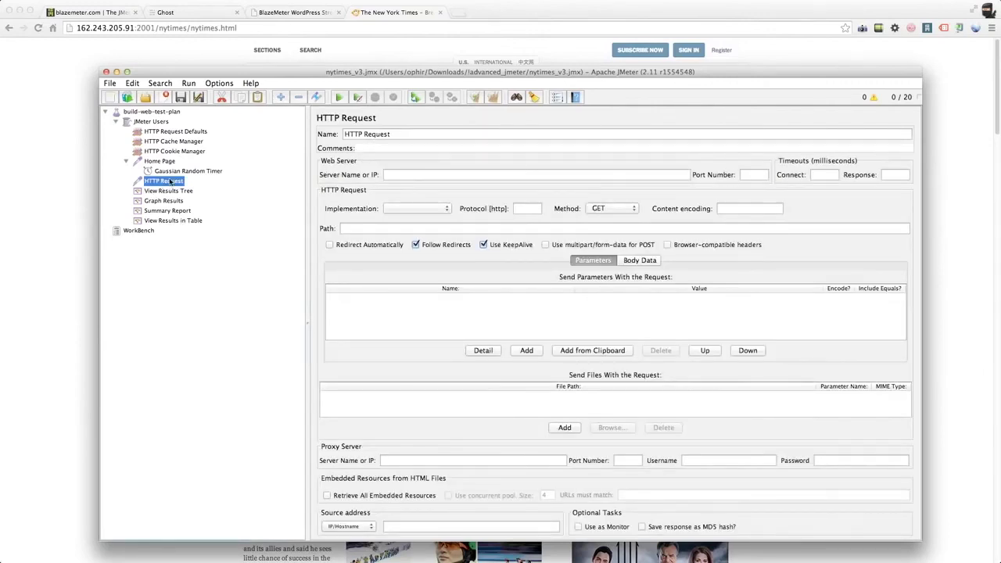
right_click(170, 182)
click(209, 266)
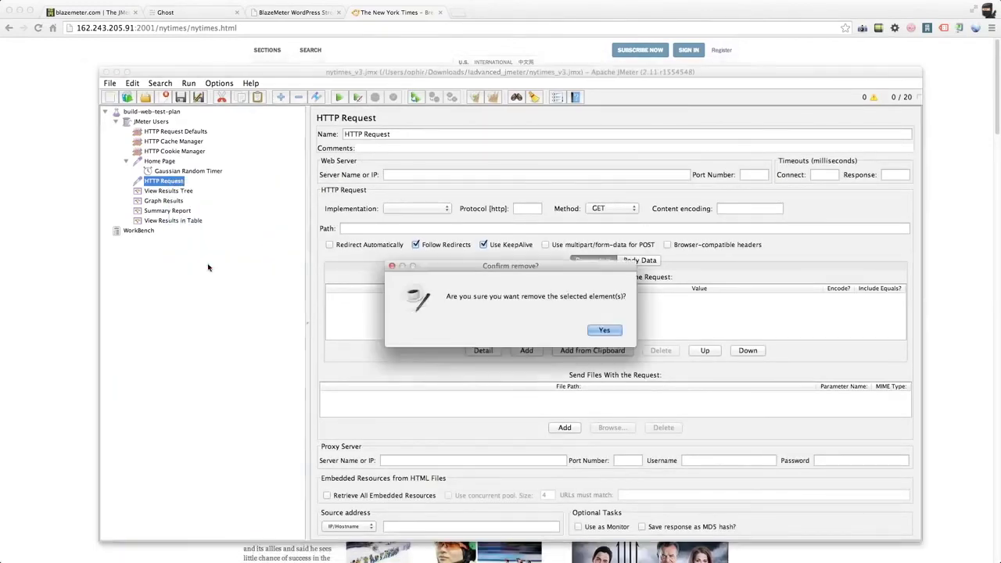
click(606, 331)
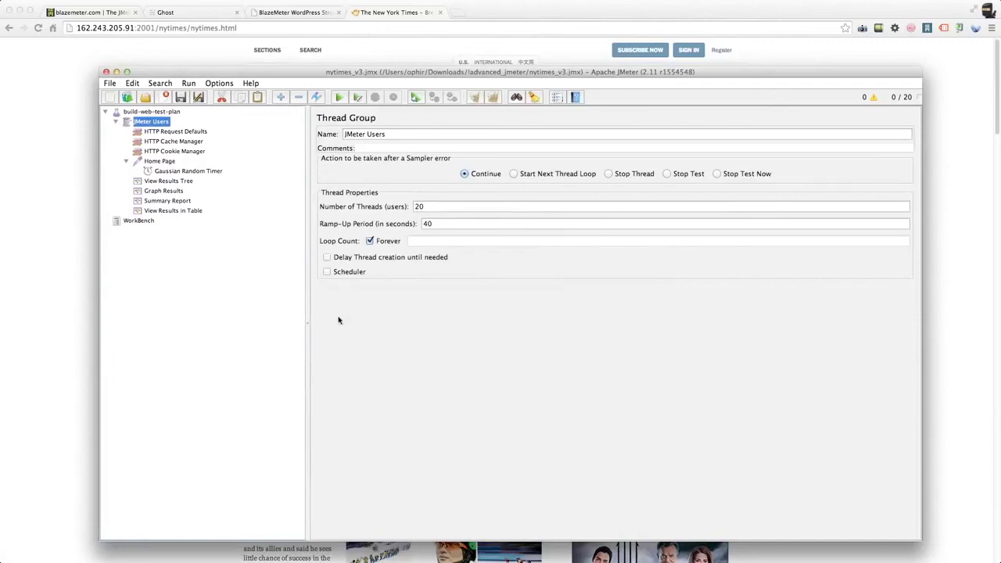
Run the test again with the View Results Tree open, stop it, and compare the first two Home Page sampler results.
click(161, 180)
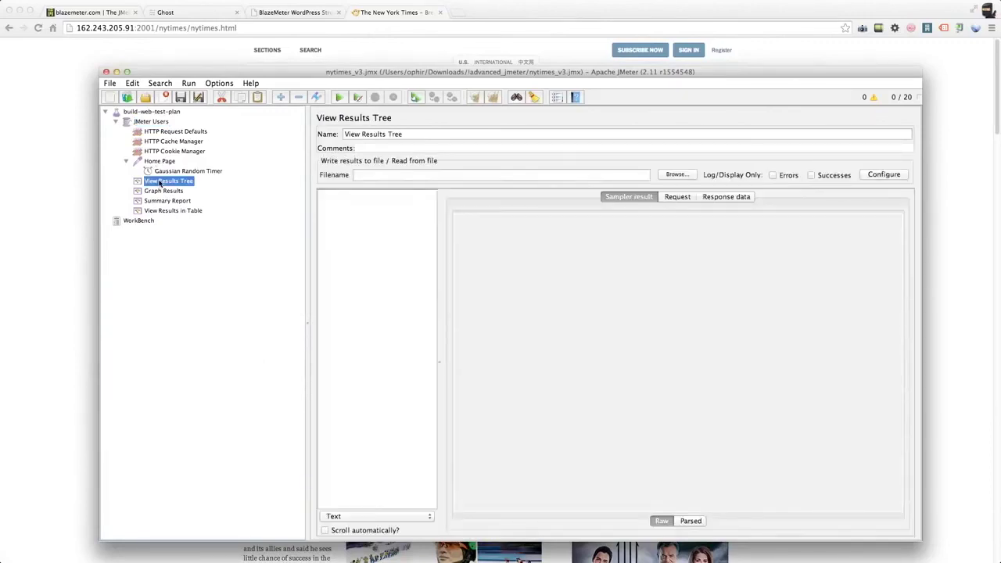
click(338, 97)
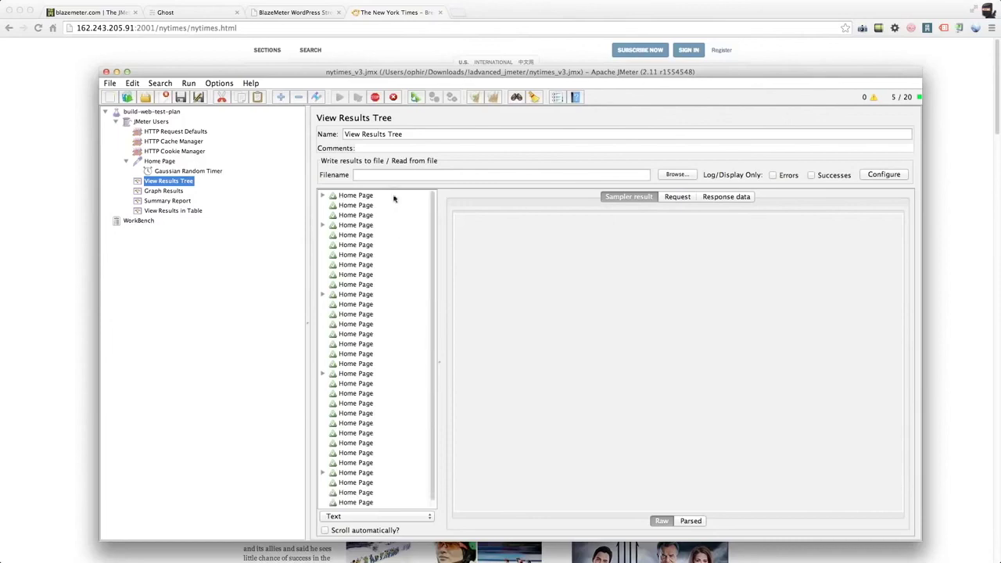
click(376, 98)
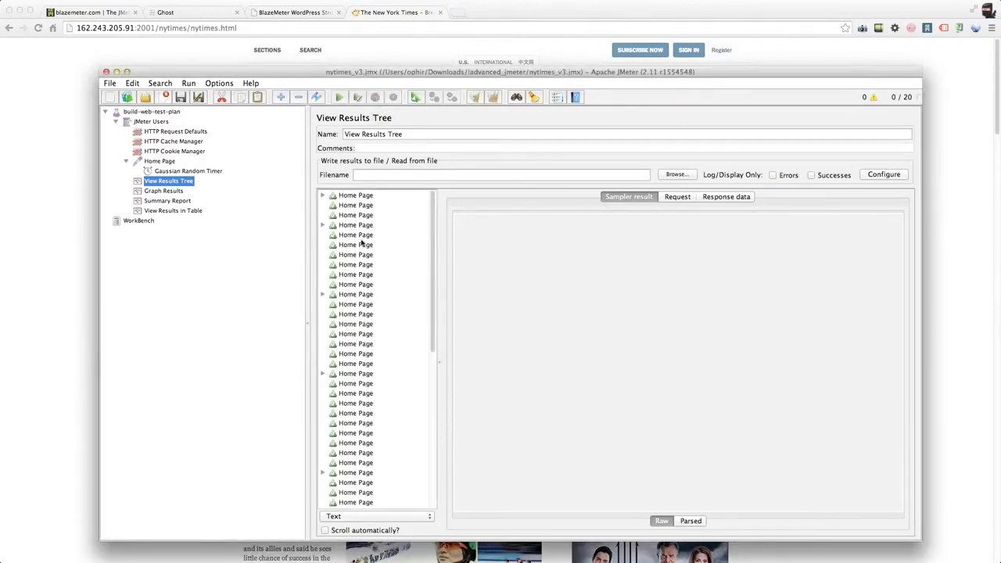
click(354, 196)
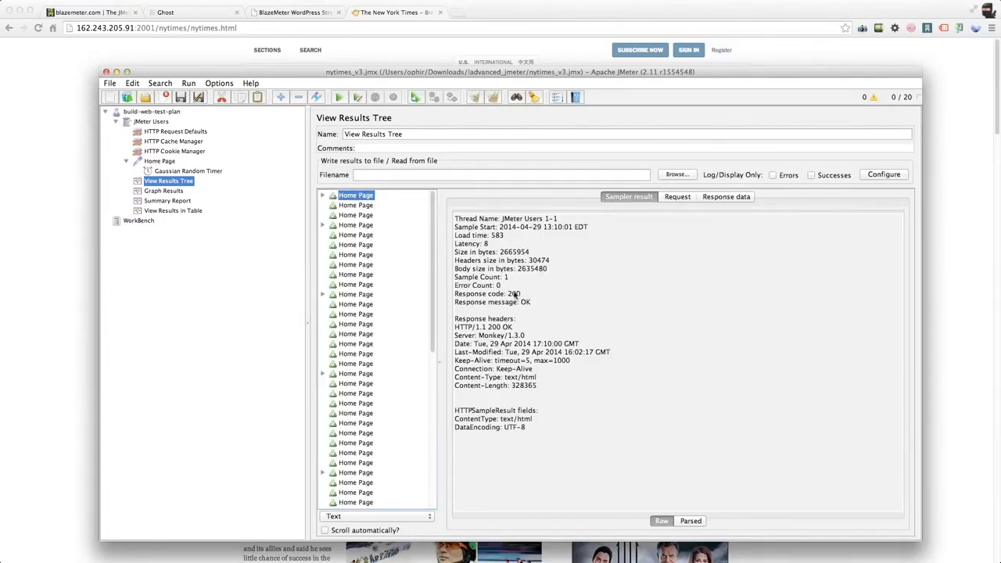
key(Down)
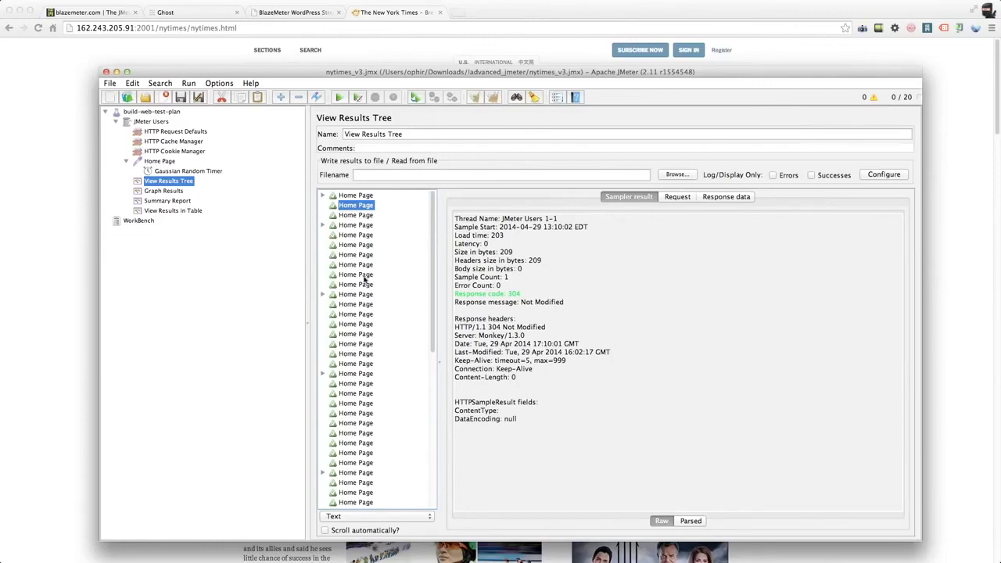
Review the HTTP Cache Manager and Home Page request settings, and return to the second Home Page sample in the View Results Tree.
click(173, 143)
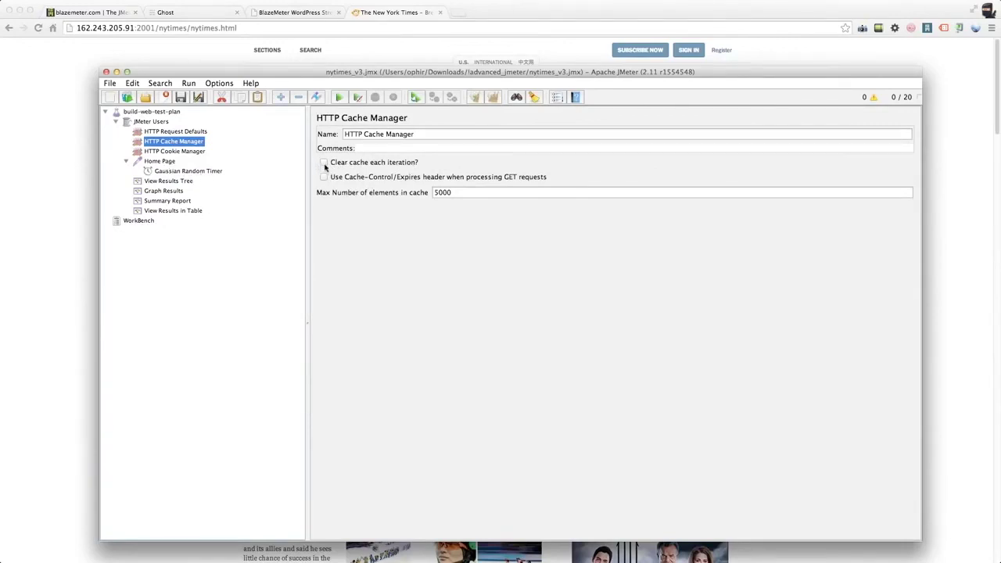
click(159, 162)
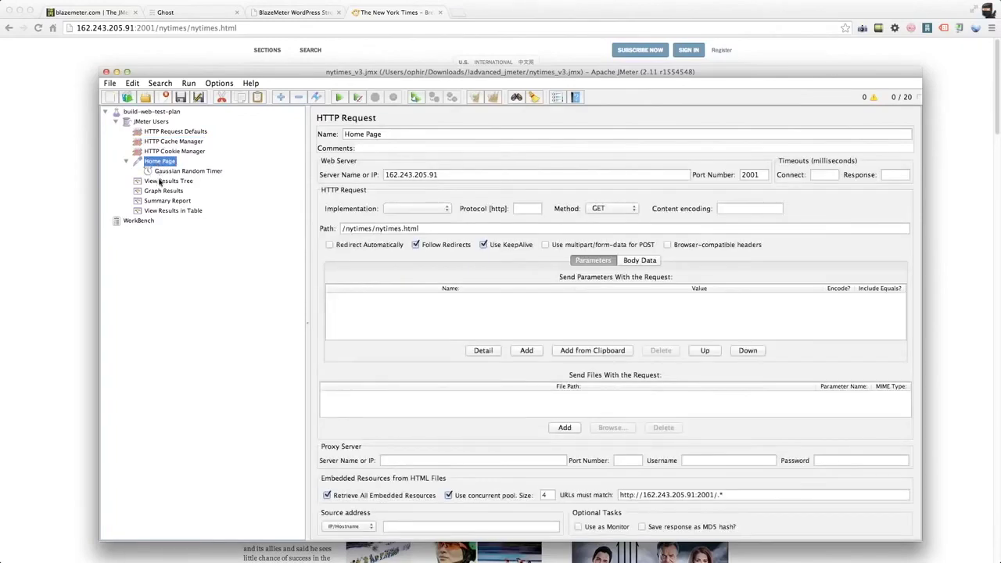
click(163, 182)
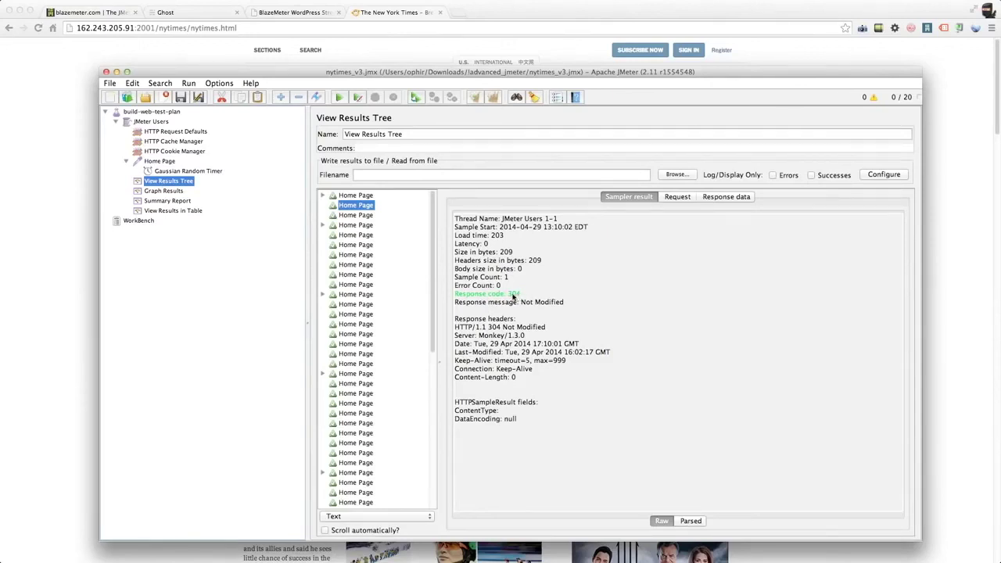
Expand the first Home Page sample and widen the results list to examine the URLs of its embedded resources.
click(345, 197)
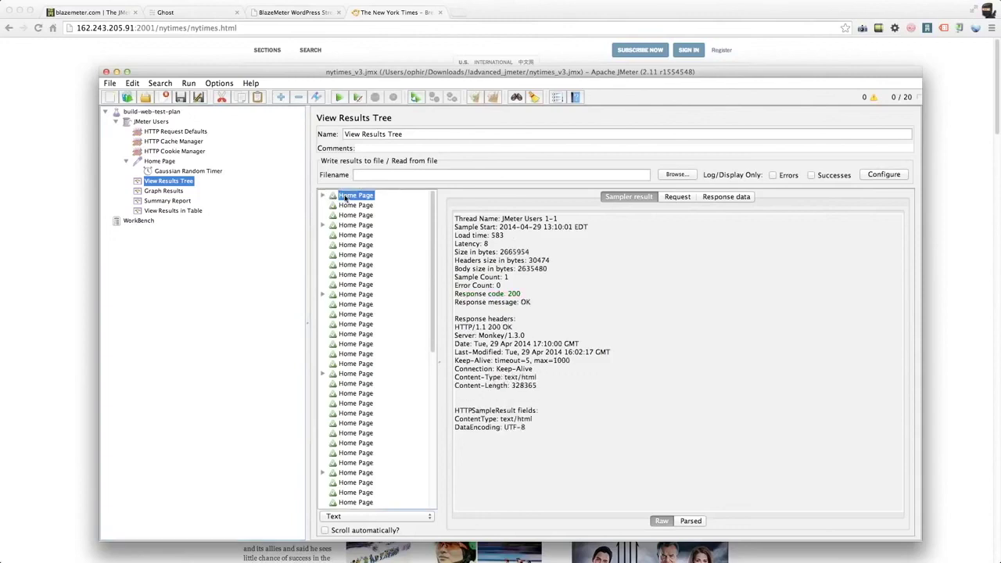
click(322, 197)
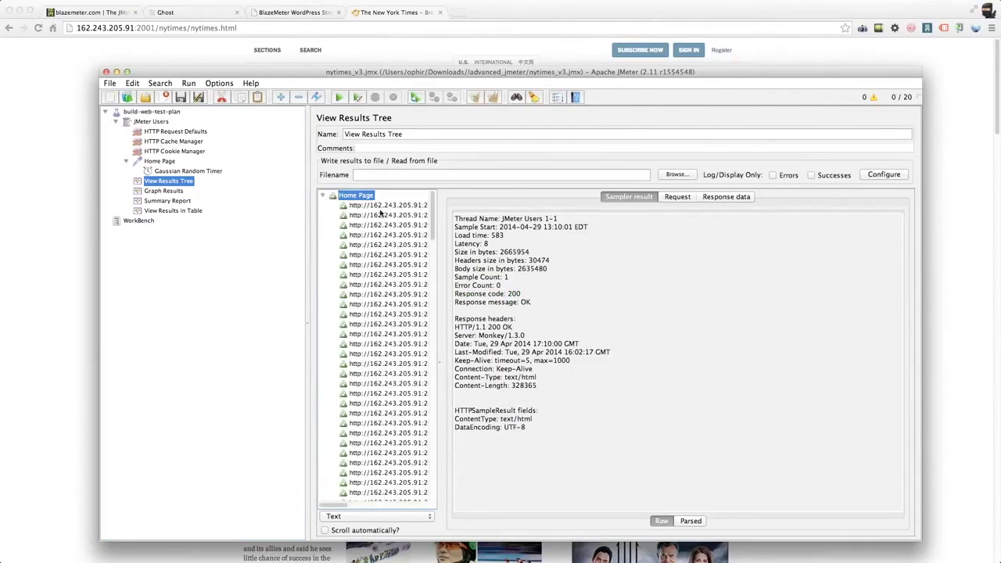
scroll(394, 286, down, 10)
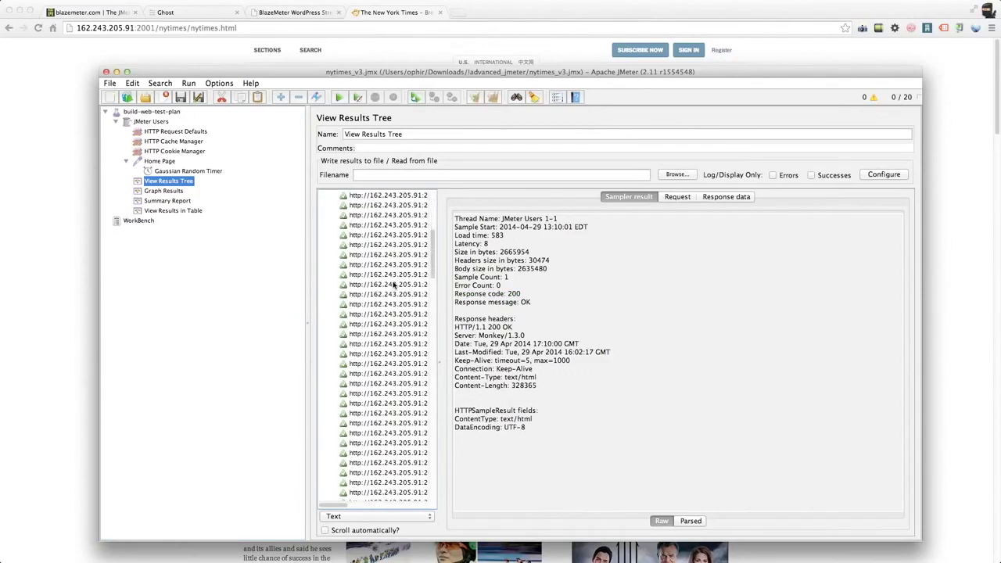
drag(439, 357, 543, 370)
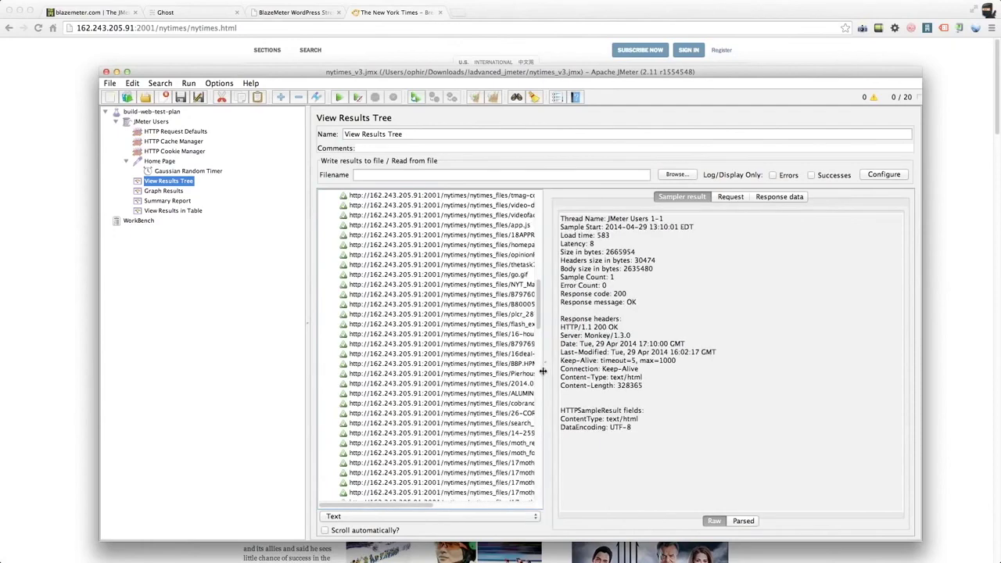